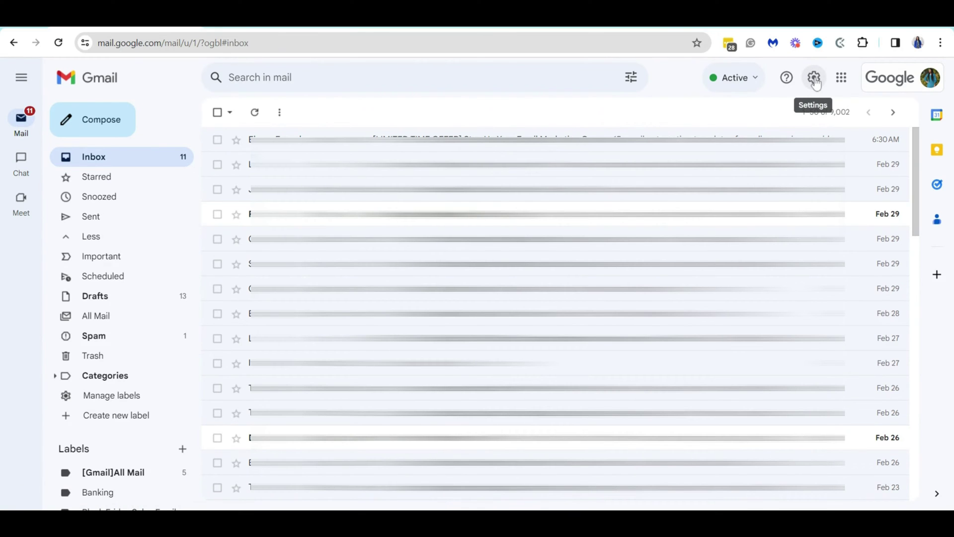
# Step: Open Gmail's full settings on the Accounts tab
pyautogui.click(815, 81)
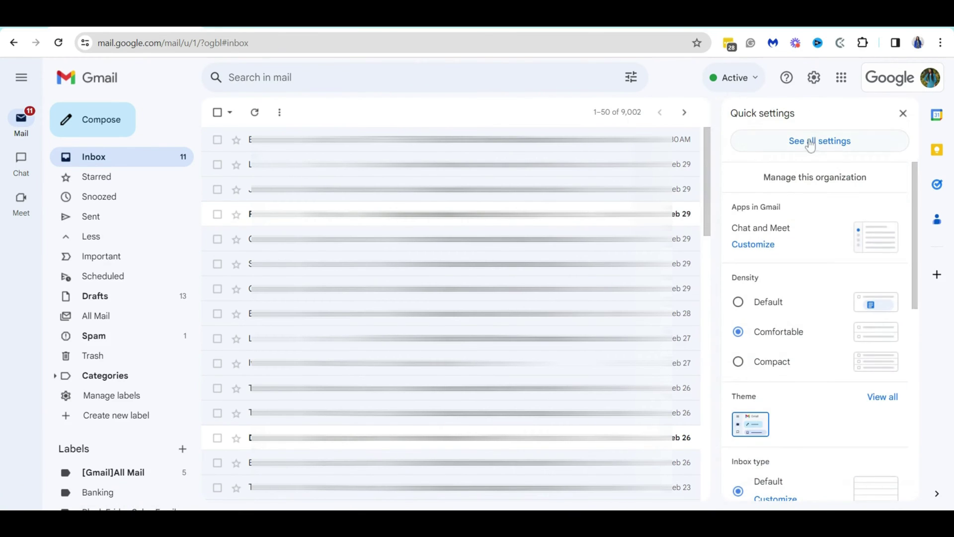
pyautogui.click(810, 144)
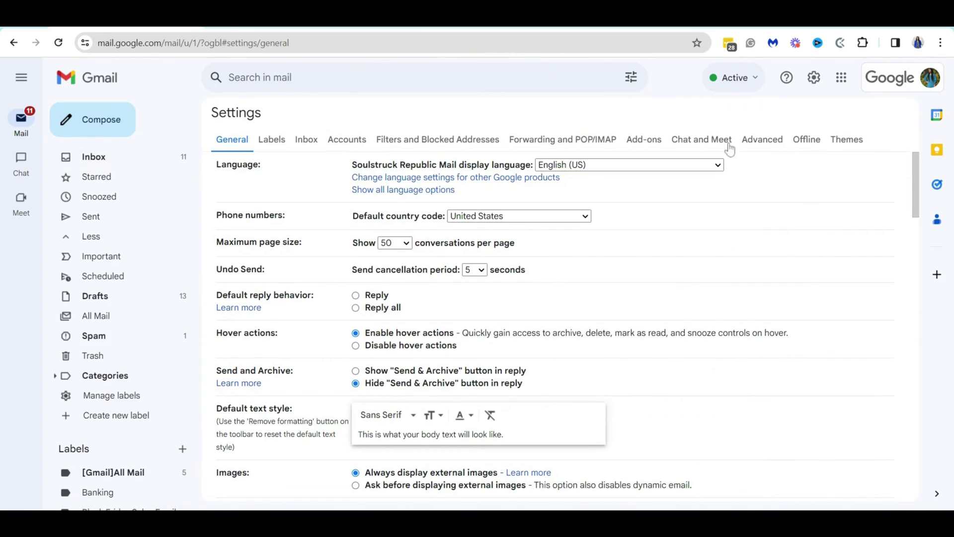
pyautogui.click(349, 144)
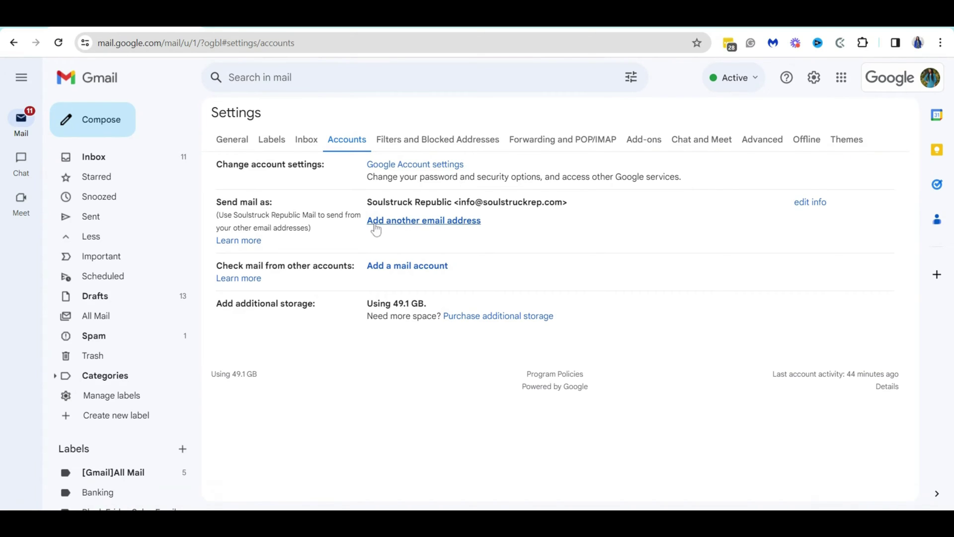
# Step: Start adding another send-from address and replace the sender name with the partnerships display name
pyautogui.click(405, 221)
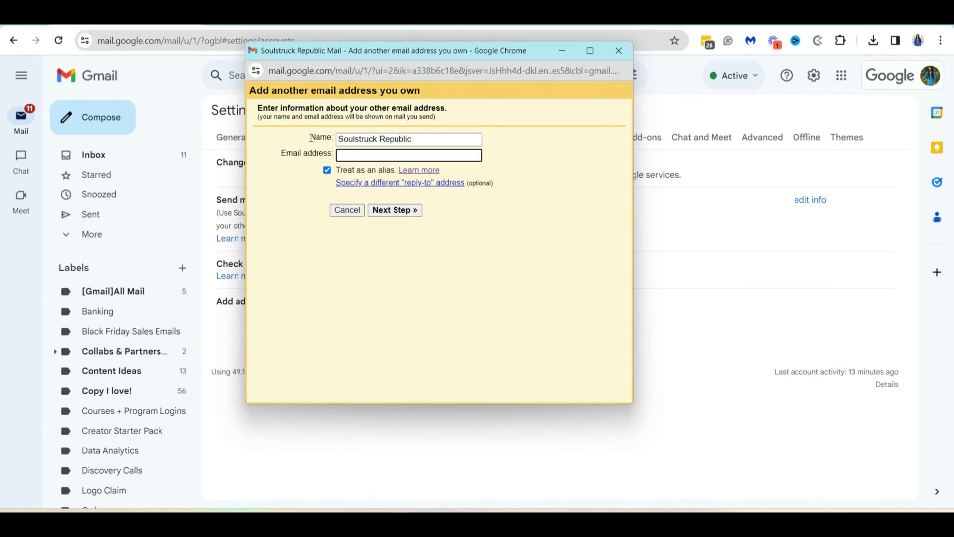
pyautogui.tripleClick(397, 139)
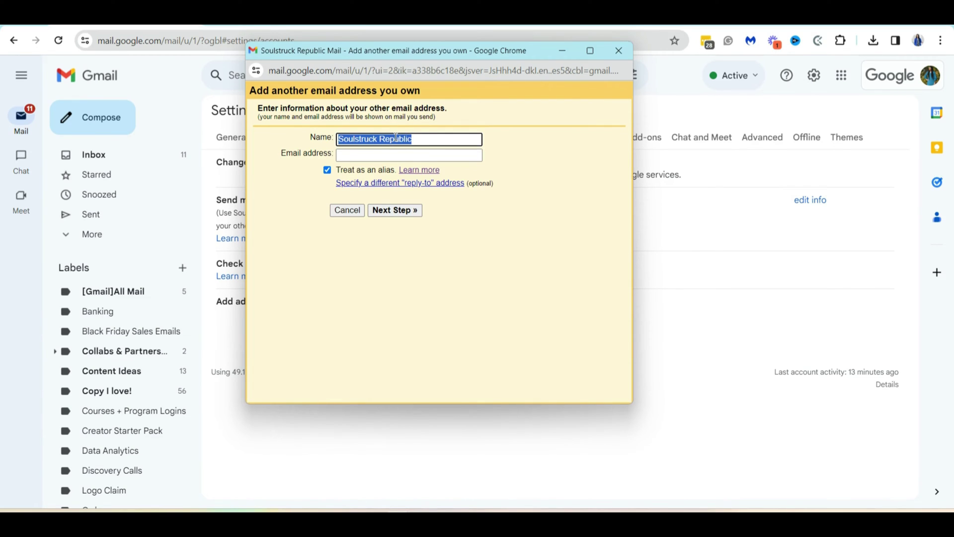
pyautogui.write('Partner')
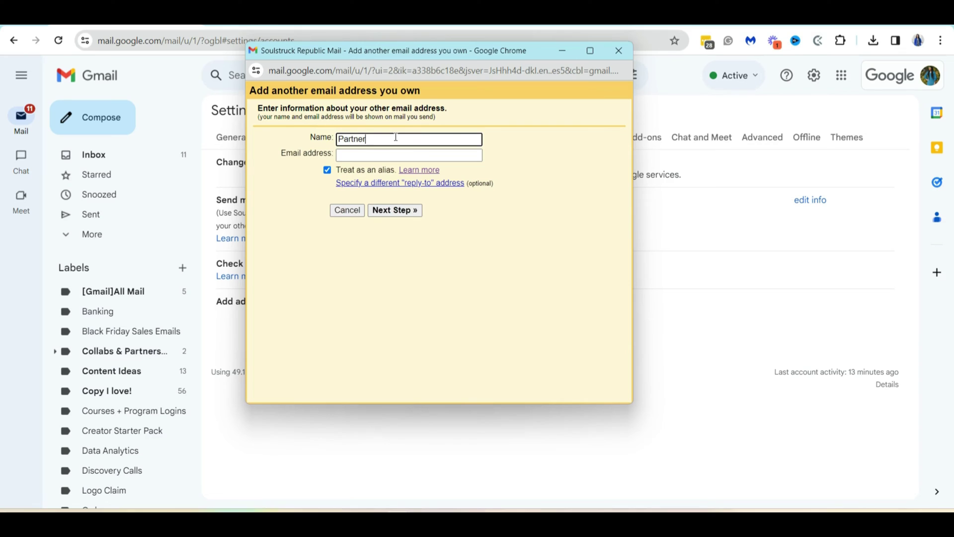
pyautogui.write('ships with Ebony')
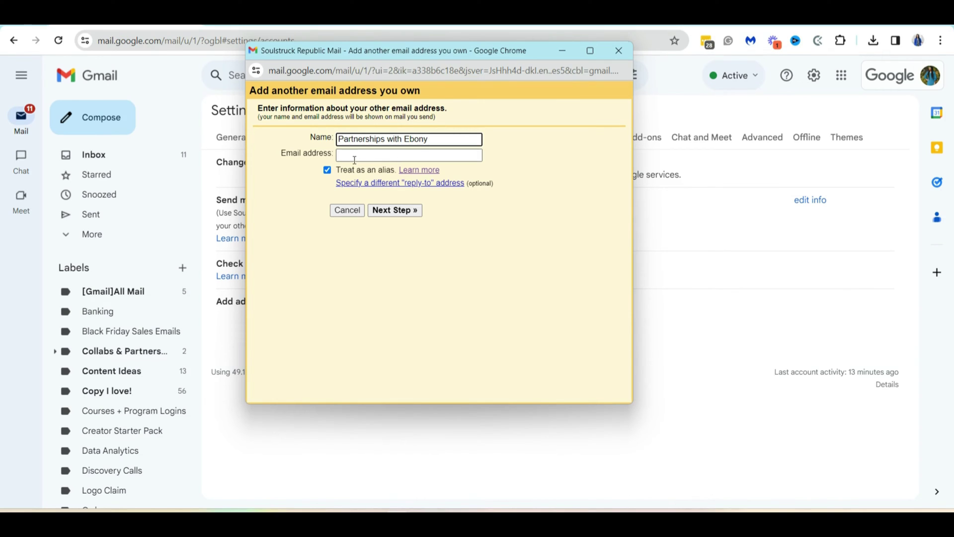
# Step: Enter the collab alias e-mail address as the new address to send from
pyautogui.click(352, 157)
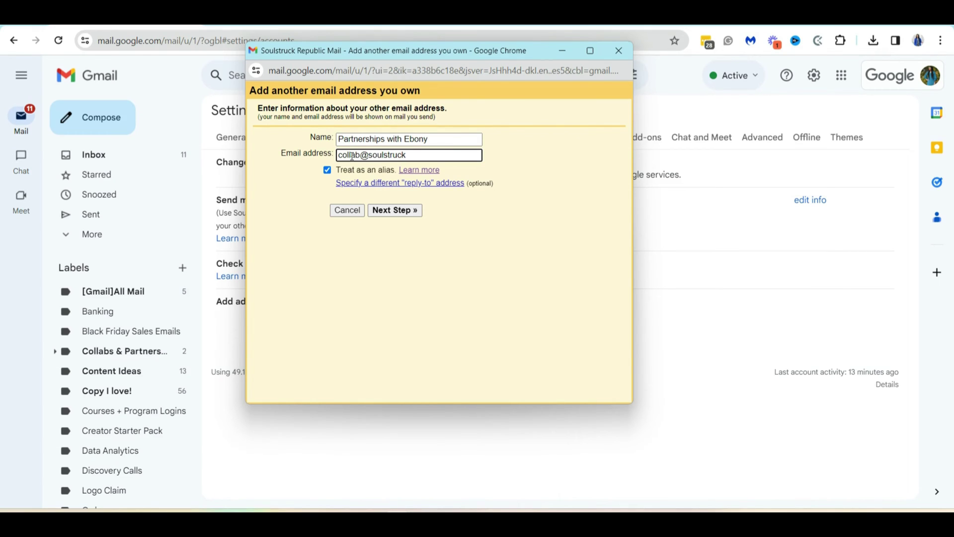
# Step: Submit the alias, keeping replies sent from the same address the message was sent to
pyautogui.click(402, 210)
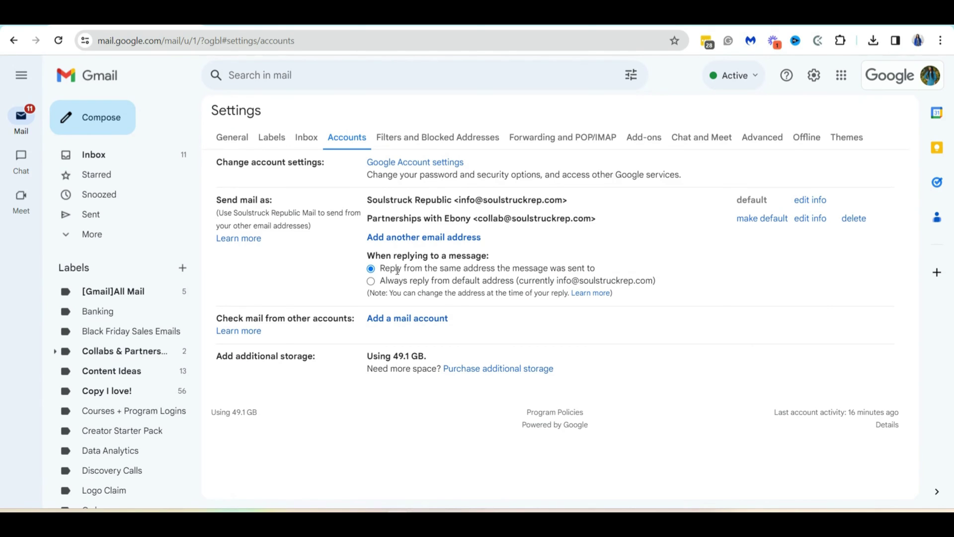
pyautogui.click(372, 282)
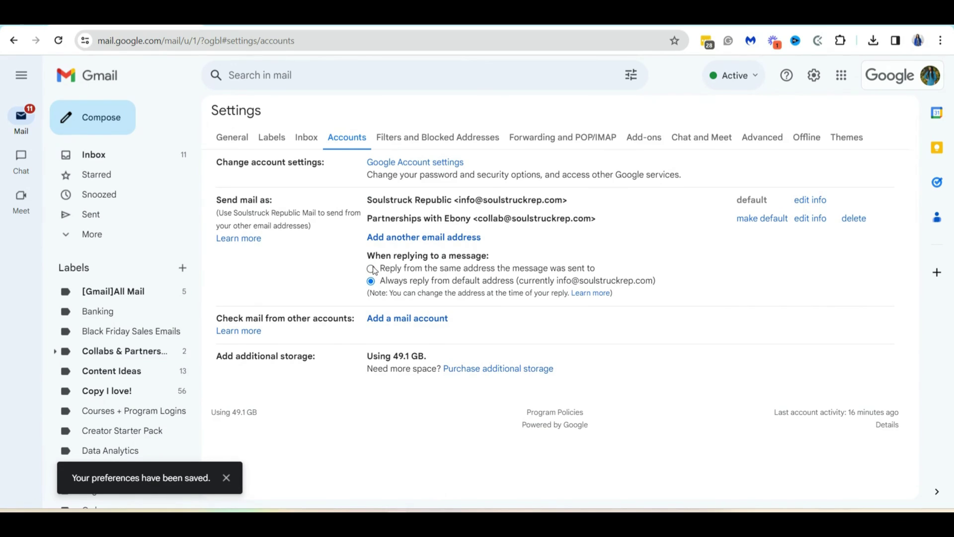
pyautogui.click(372, 269)
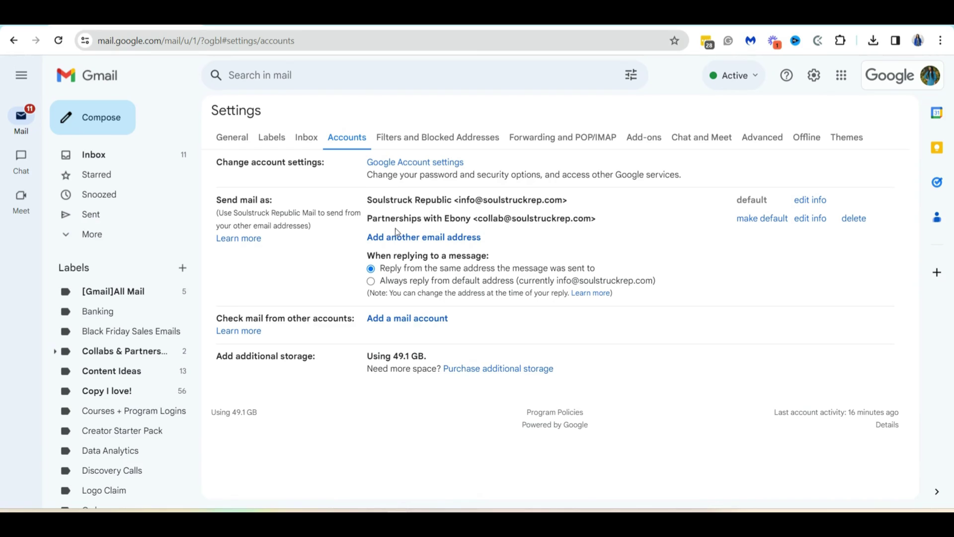
# Step: Start a full-size new message and show its From list of sender addresses
pyautogui.click(88, 122)
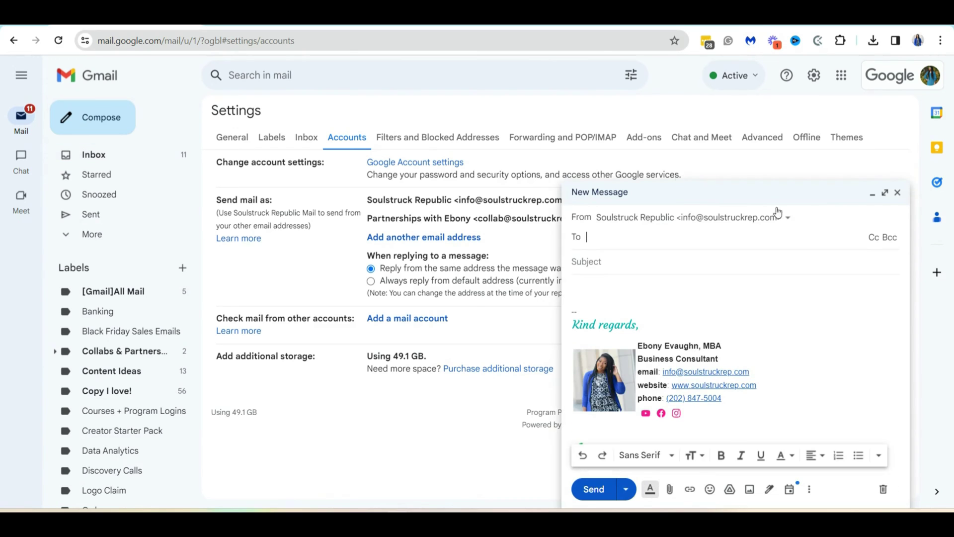
pyautogui.click(889, 193)
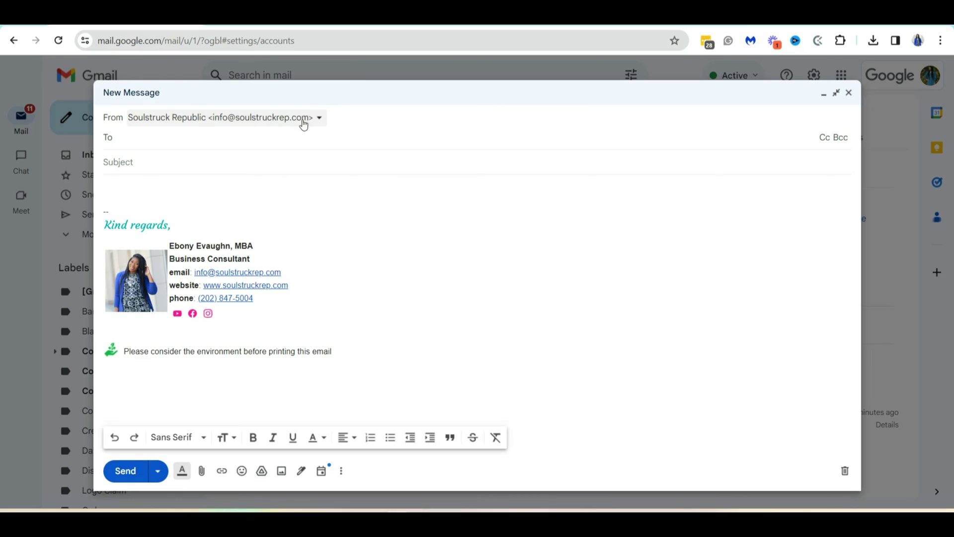
pyautogui.click(320, 121)
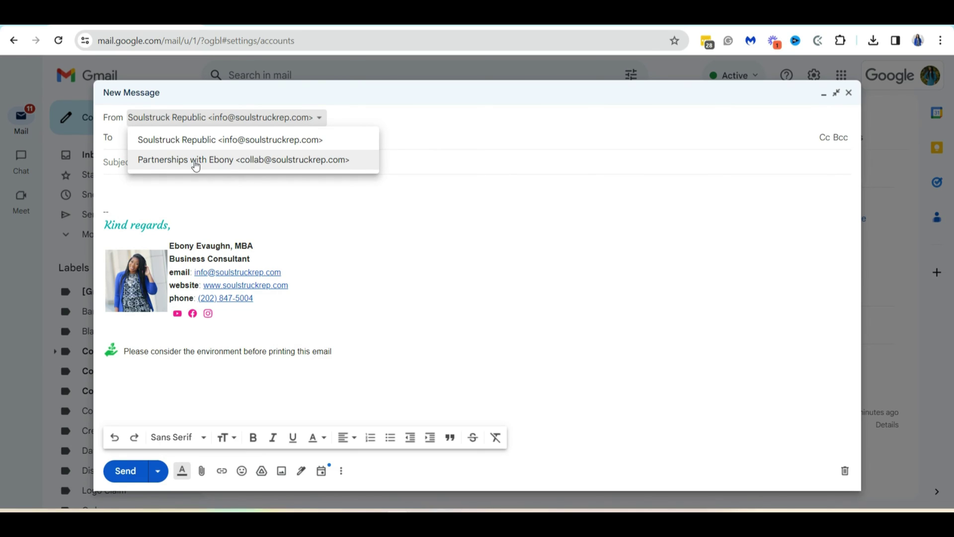
# Step: Send from the partnerships alias to the recipient's Gmail address, dismissing the outside-contact warning
pyautogui.click(196, 164)
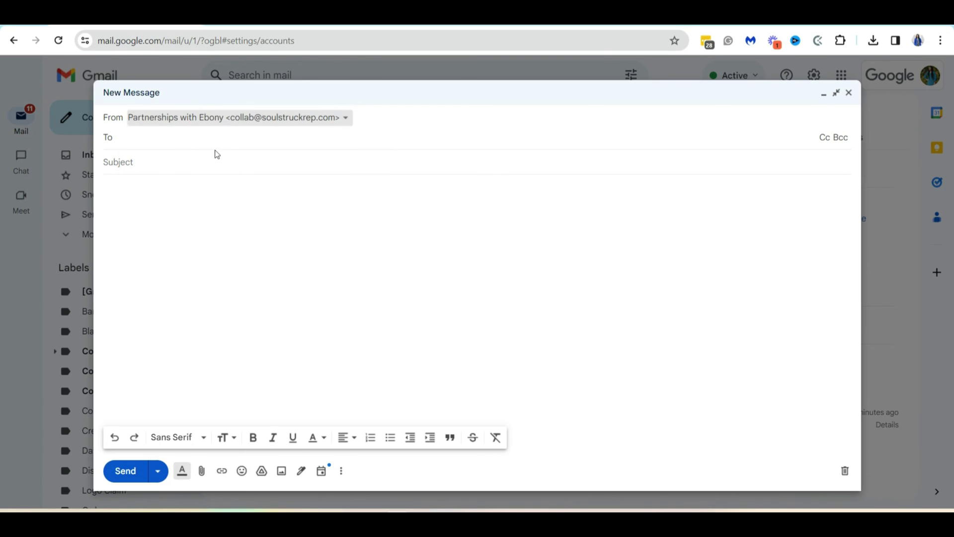
pyautogui.click(213, 142)
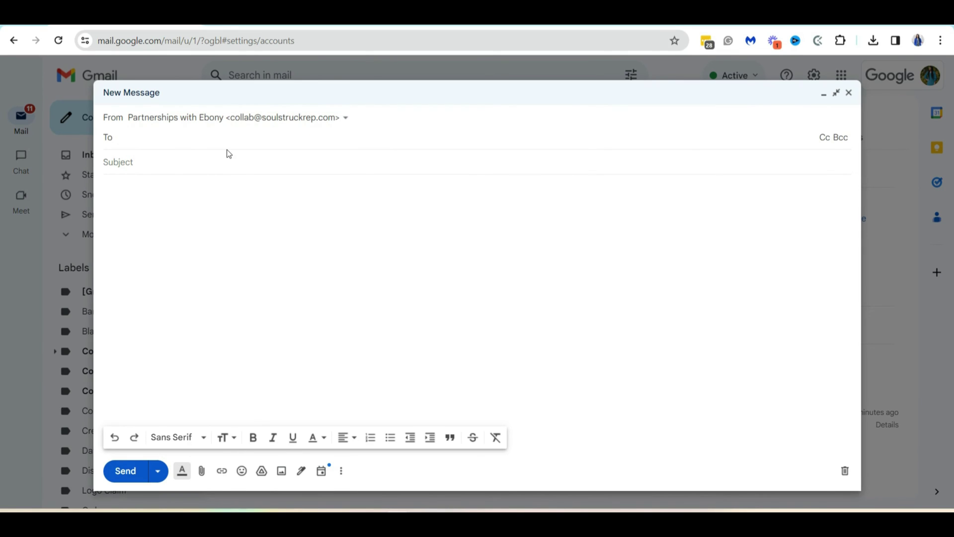
pyautogui.write('recip')
pyautogui.write('ient')
pyautogui.write('ant')
pyautogui.press('BackSpace')
pyautogui.press('BackSpace')
pyautogui.write('email@gmail.com')
pyautogui.click(227, 169)
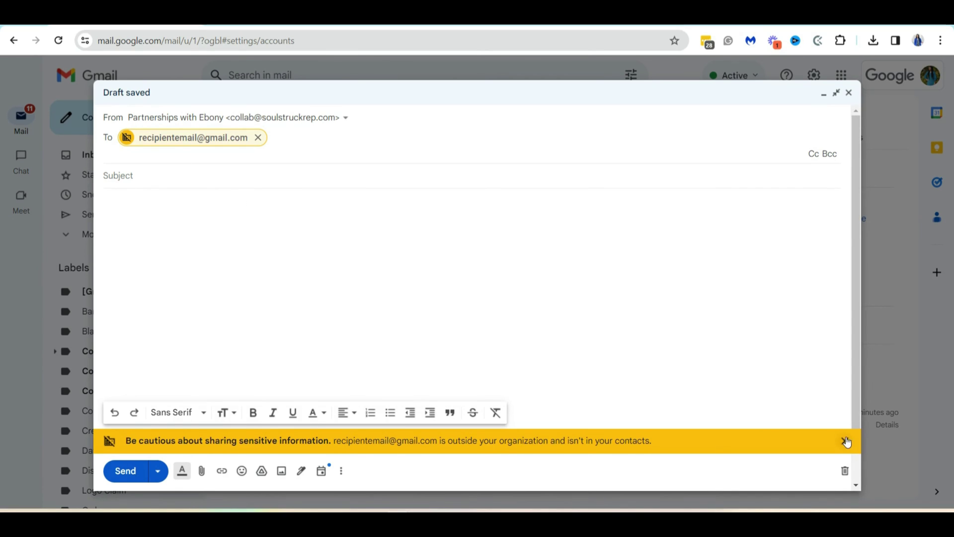
pyautogui.click(845, 441)
# Step: Add the subject 'Let's get started' and the body 'Hey users, Let's collab!'
pyautogui.click(128, 141)
pyautogui.write("Let's get started")
pyautogui.click(159, 172)
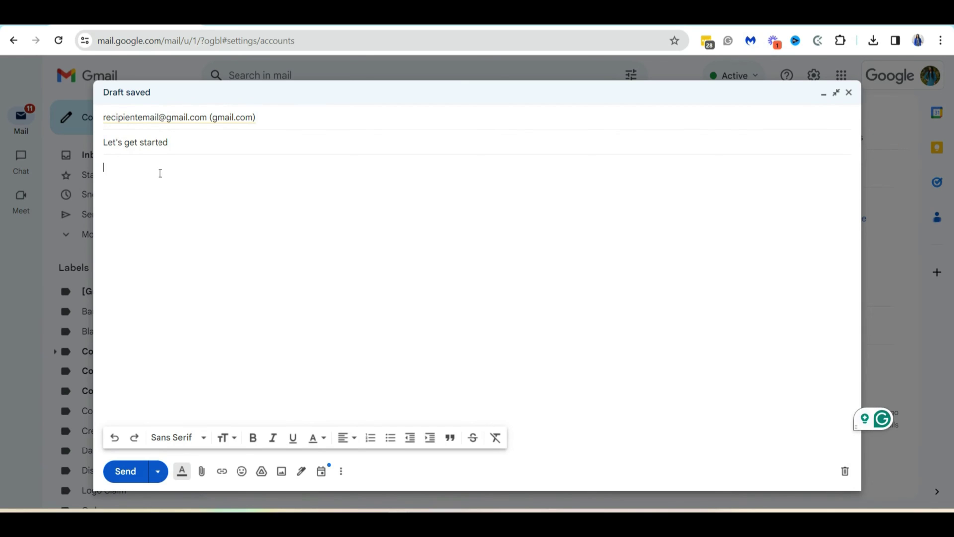
pyautogui.write('Hey users,')
pyautogui.press('Return')
pyautogui.press('Return')
pyautogui.write("Let's collabl")
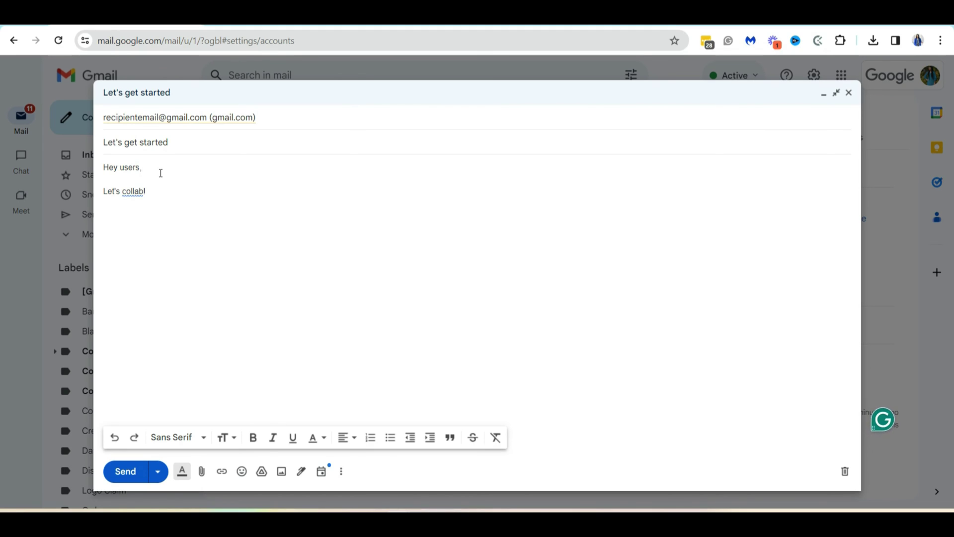
pyautogui.press('Return')
pyautogui.press('Return')
# Step: Insert the personal 'Kind regards,' signature with the consultant's contact details
pyautogui.click(302, 469)
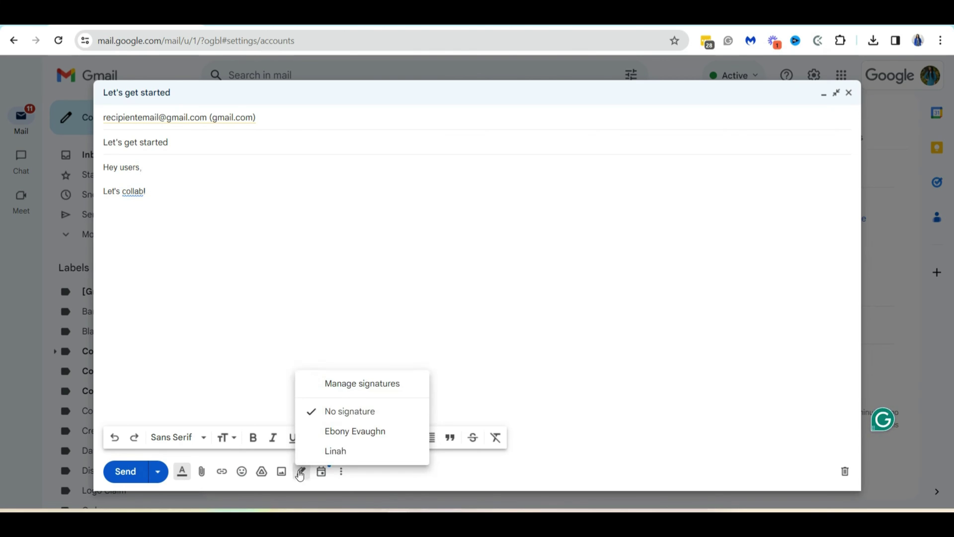
pyautogui.click(338, 431)
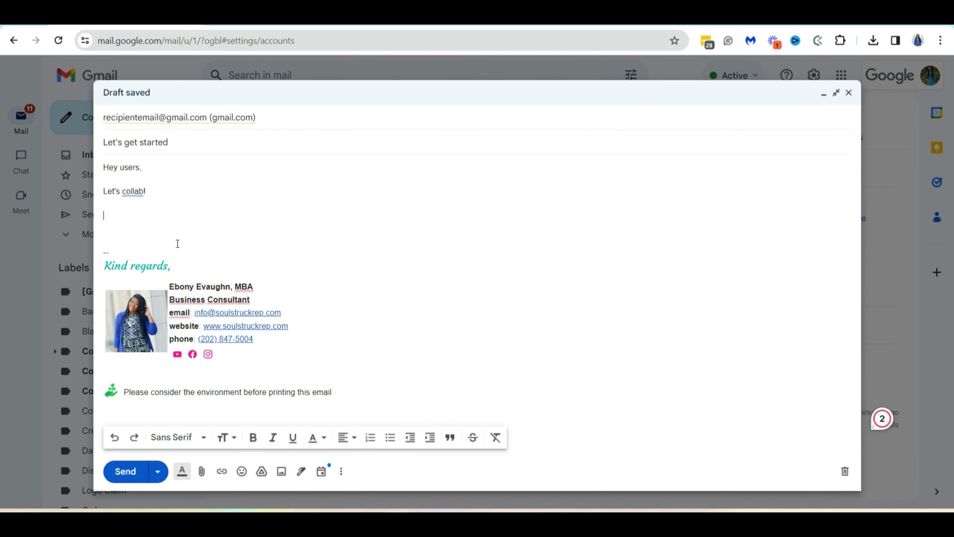